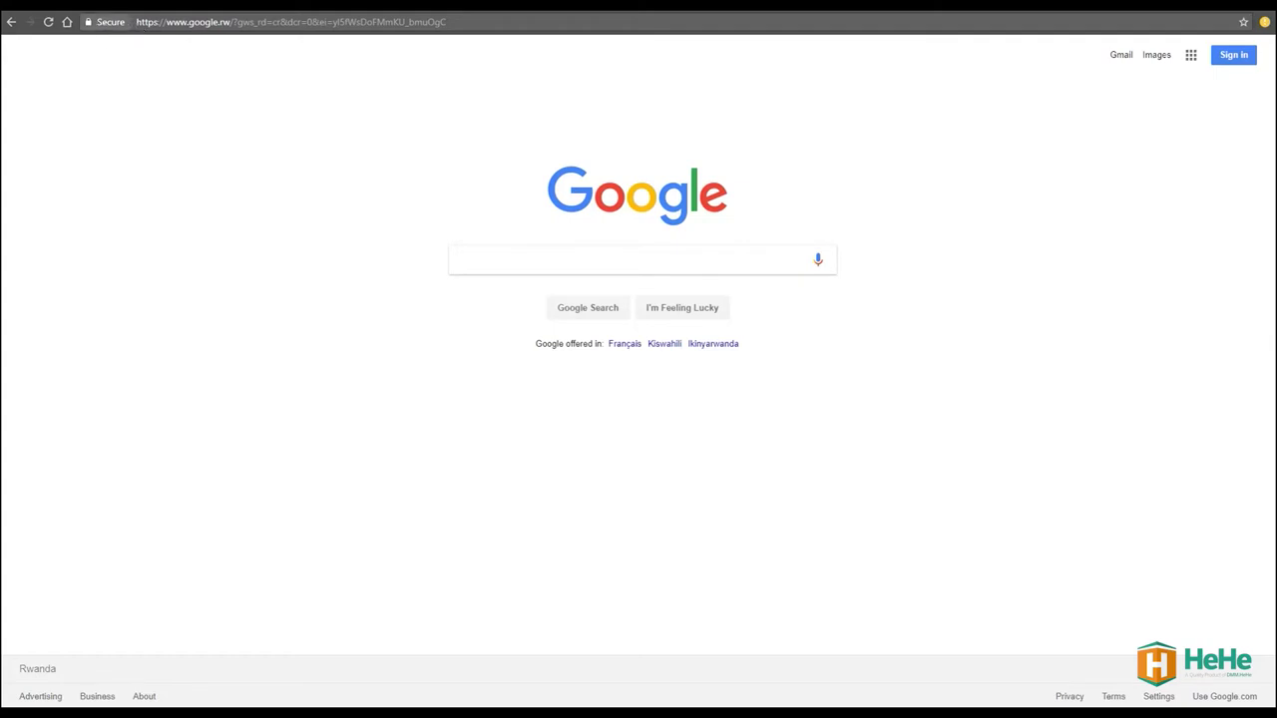
pyautogui.click(185, 24)
pyautogui.write('www.hehe')
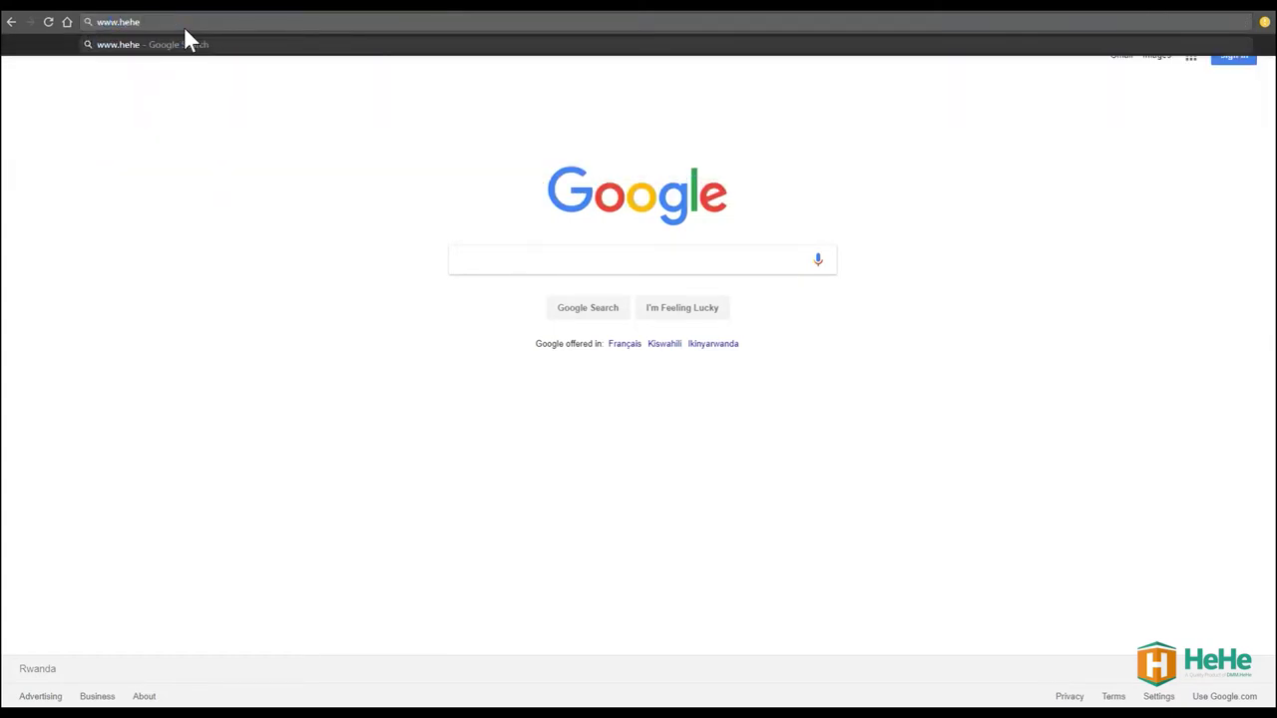
pyautogui.write('.rw')
pyautogui.press('Return')
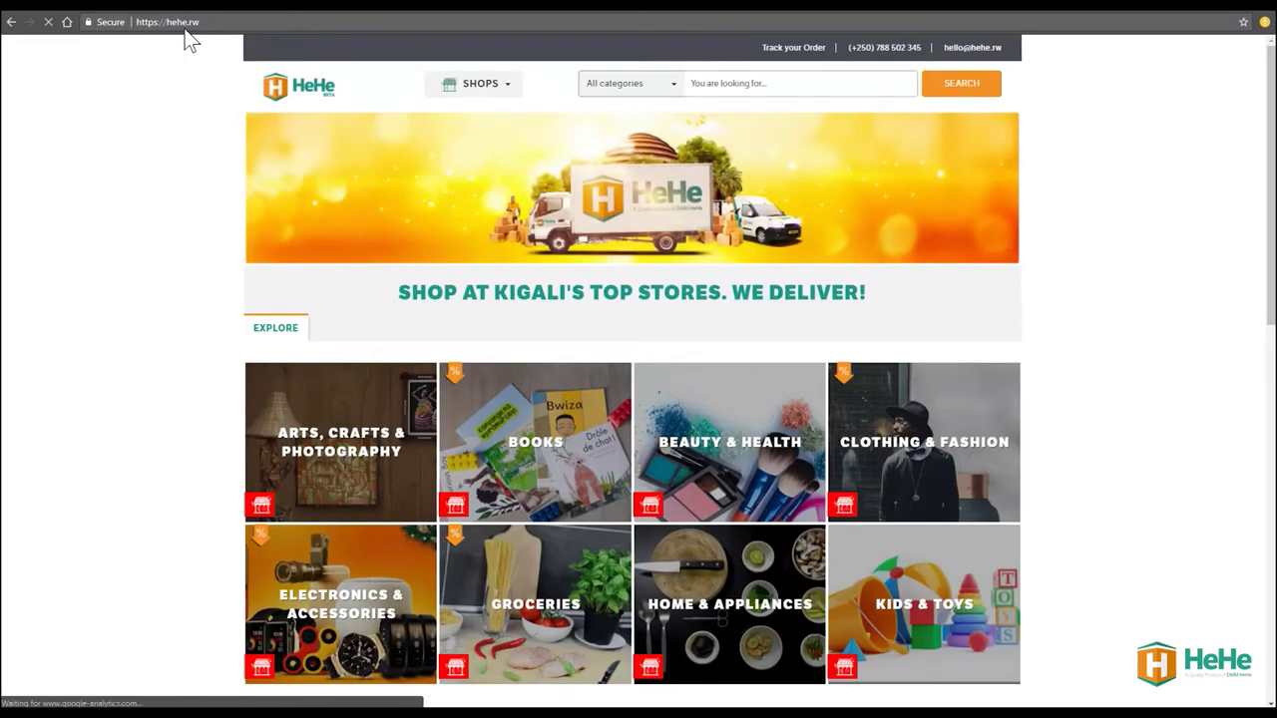
# Scroll down HeHe's Groceries listings and open the Grocewheels store site
pyautogui.scroll(-3, 452, 130)
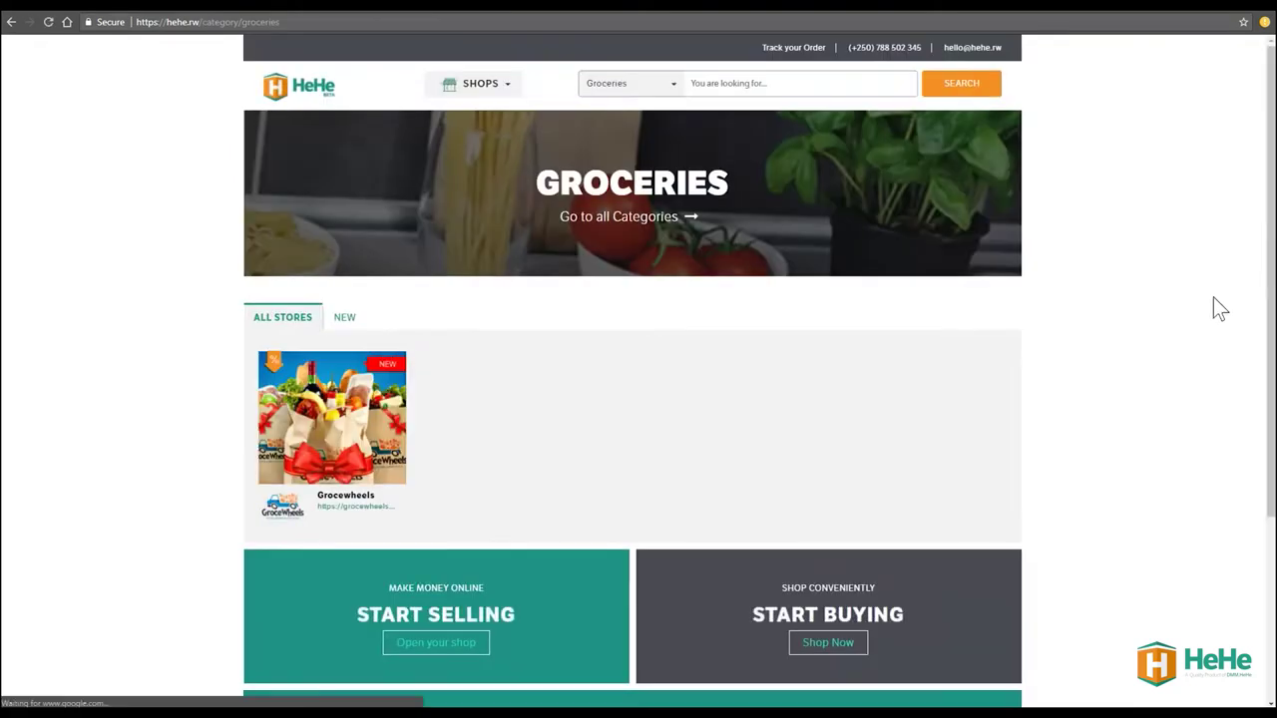
pyautogui.click(361, 459)
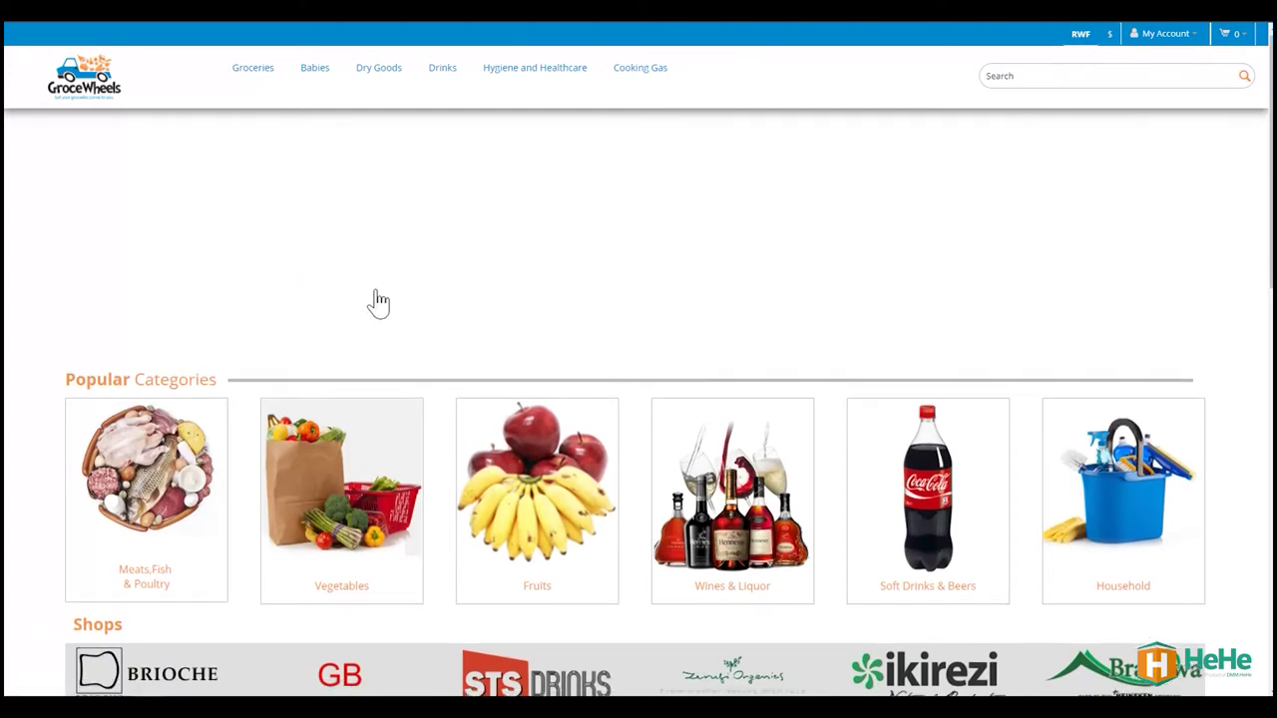
pyautogui.scroll(-3, 373, 303)
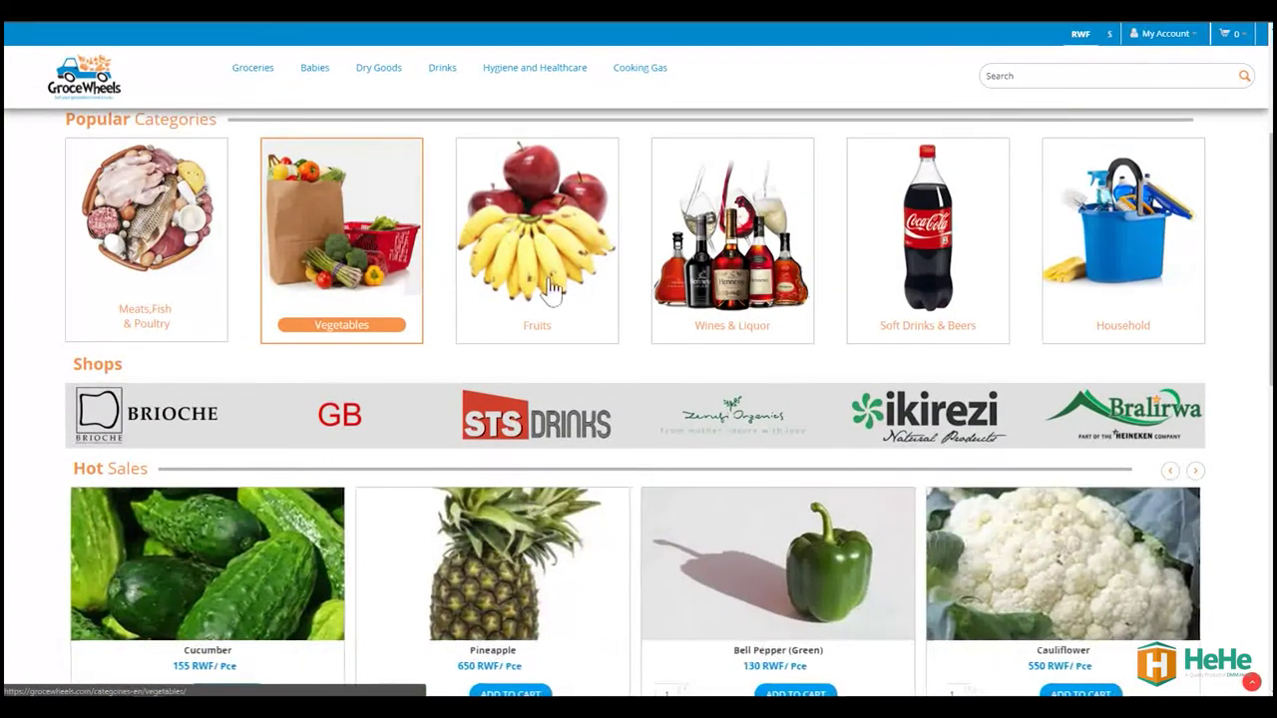
pyautogui.scroll(-4, 734, 336)
pyautogui.scroll(-5, 743, 315)
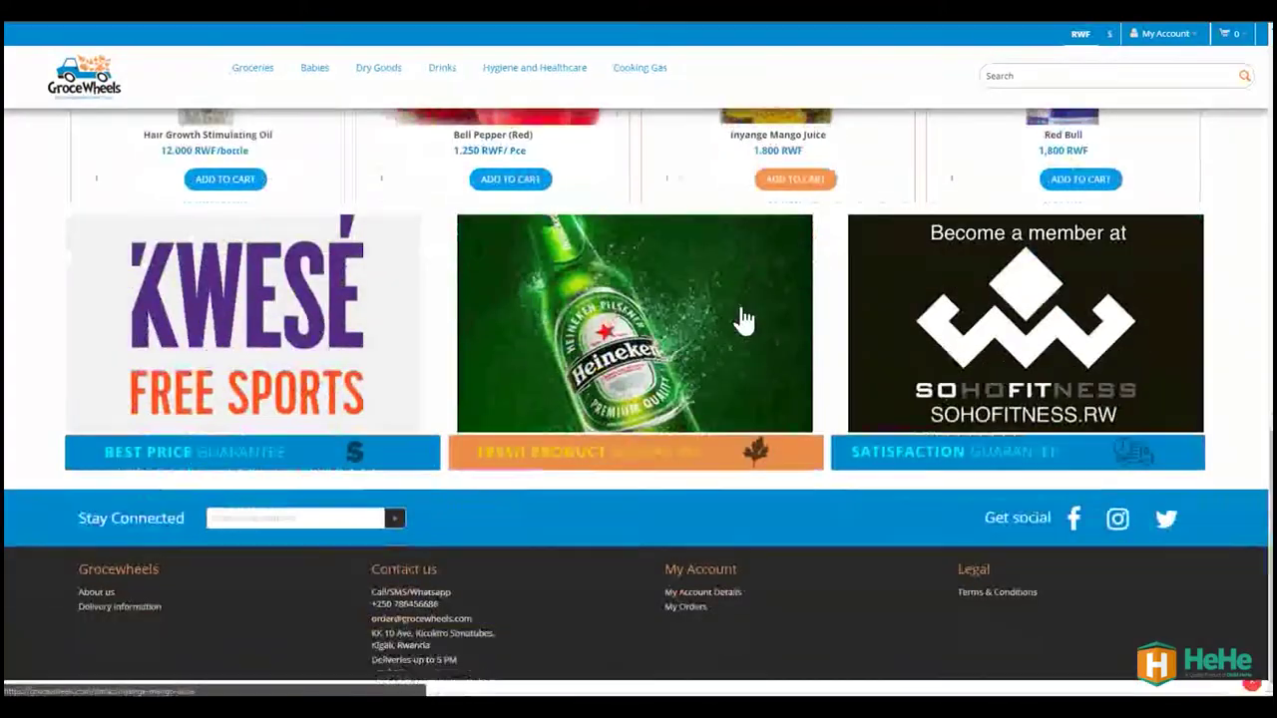
pyautogui.scroll(8, 744, 317)
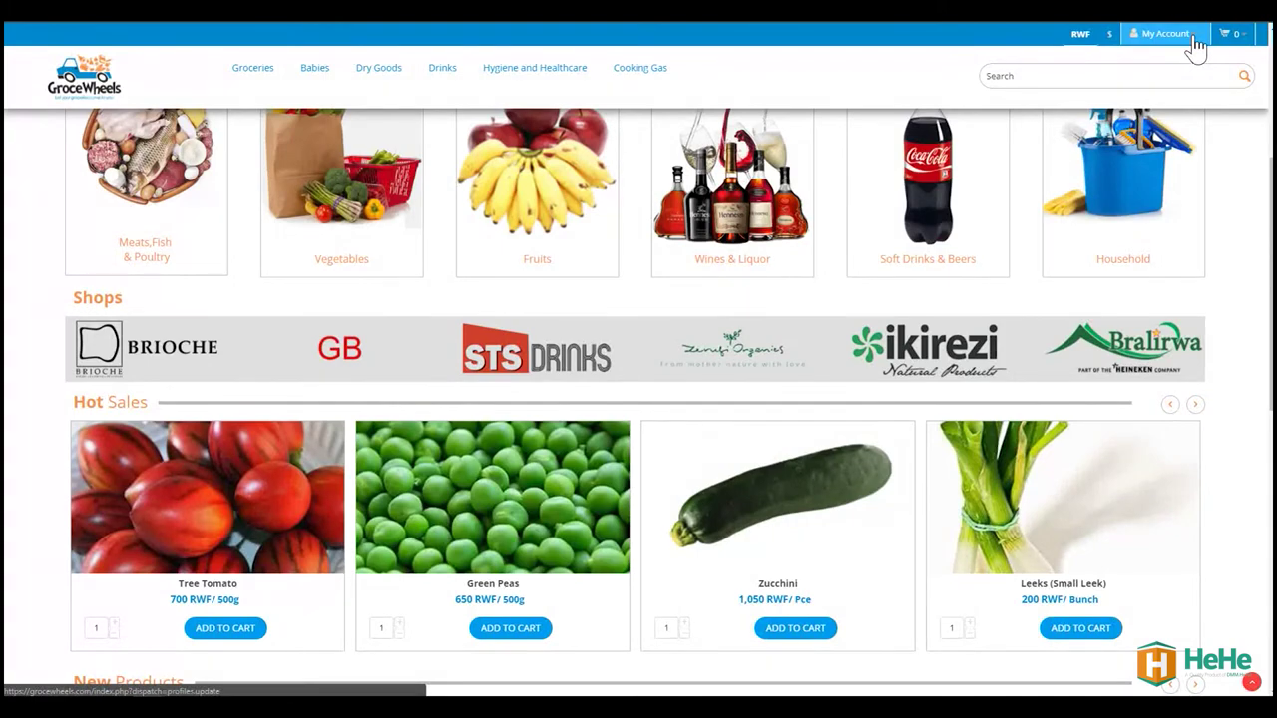
pyautogui.click(1166, 34)
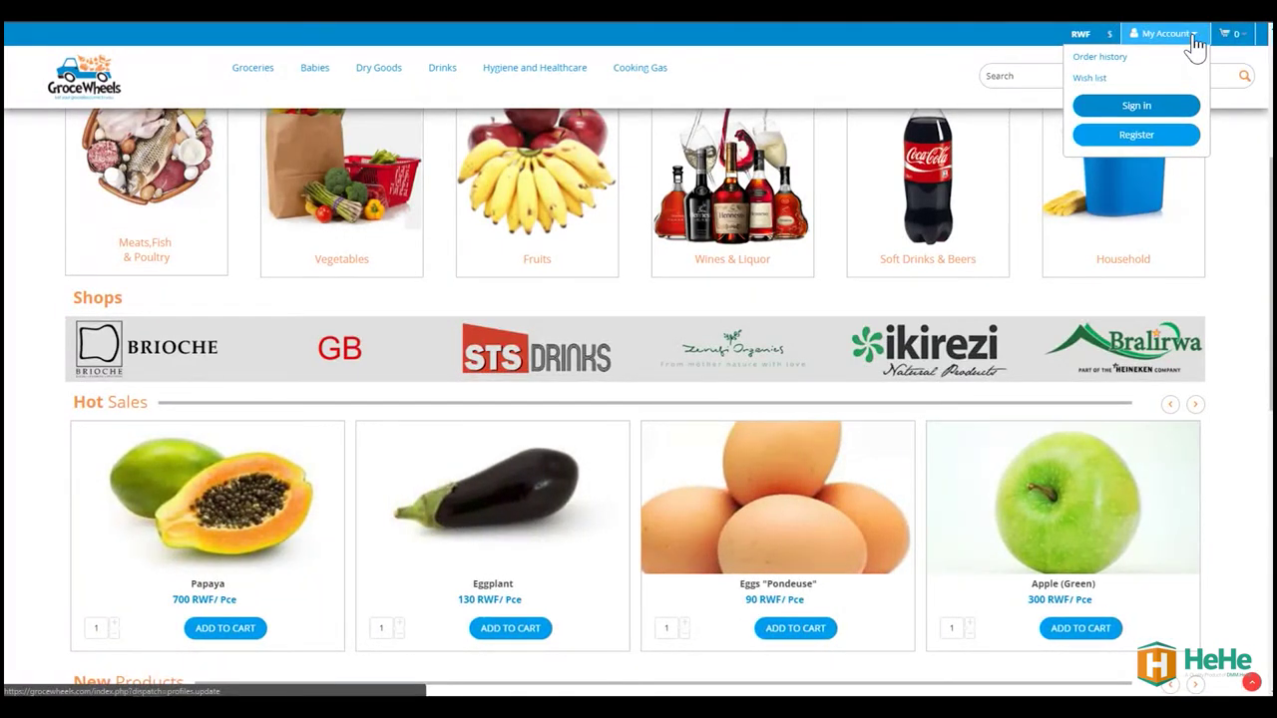
# Go to the Register page from My Account and focus the First name field
pyautogui.click(1140, 140)
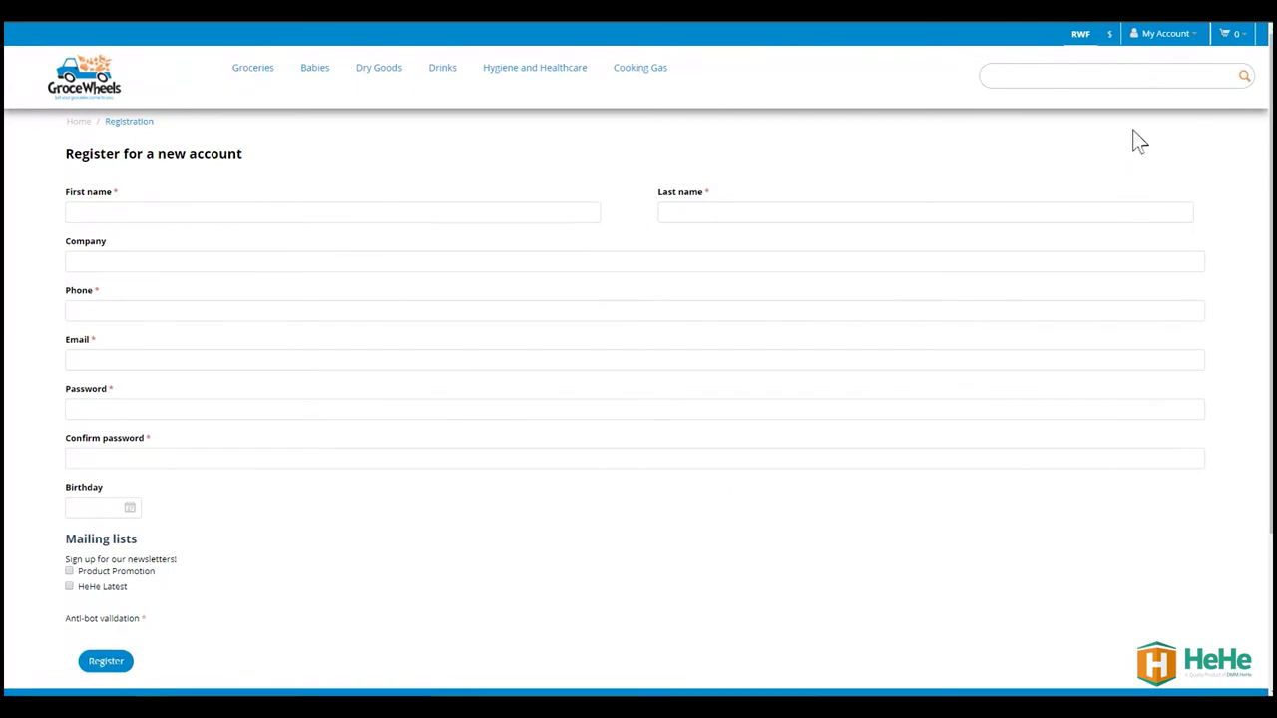
pyautogui.click(208, 211)
# Enter the user's first name, last name and company name, correcting a stray company entry
pyautogui.write('Richard')
pyautogui.press('Tab')
pyautogui.write('Doe')
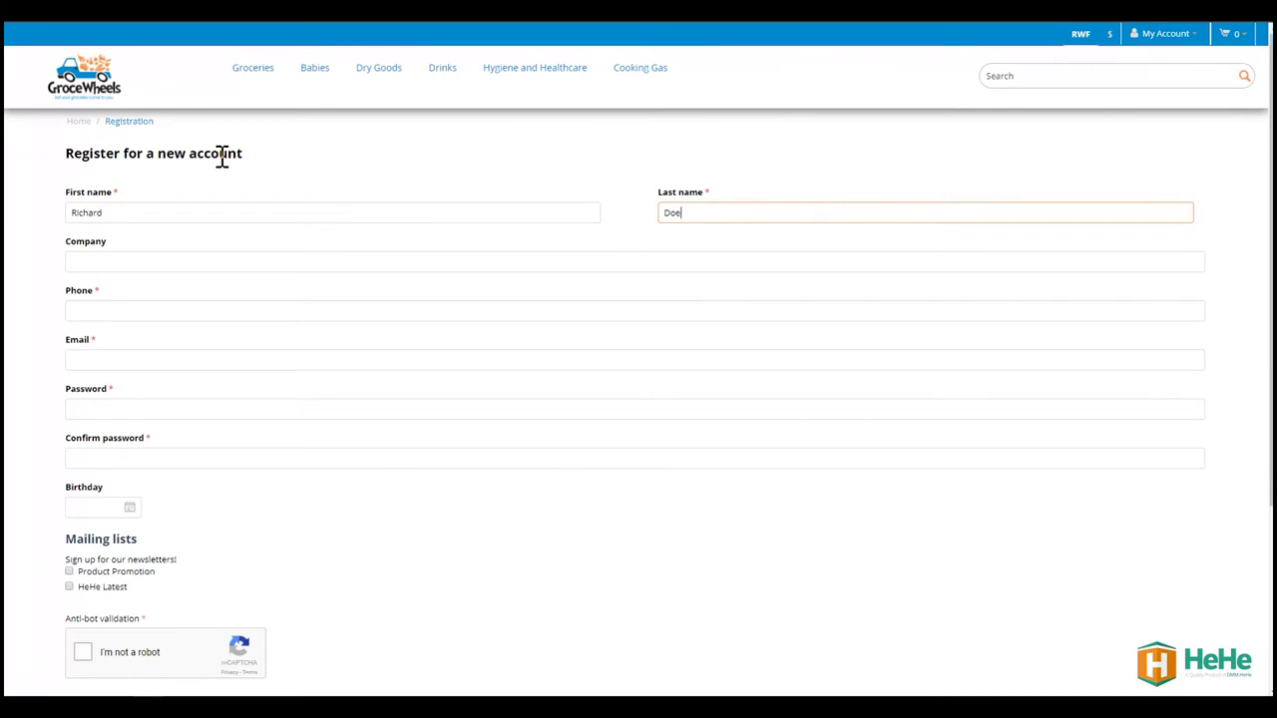
pyautogui.press('Tab')
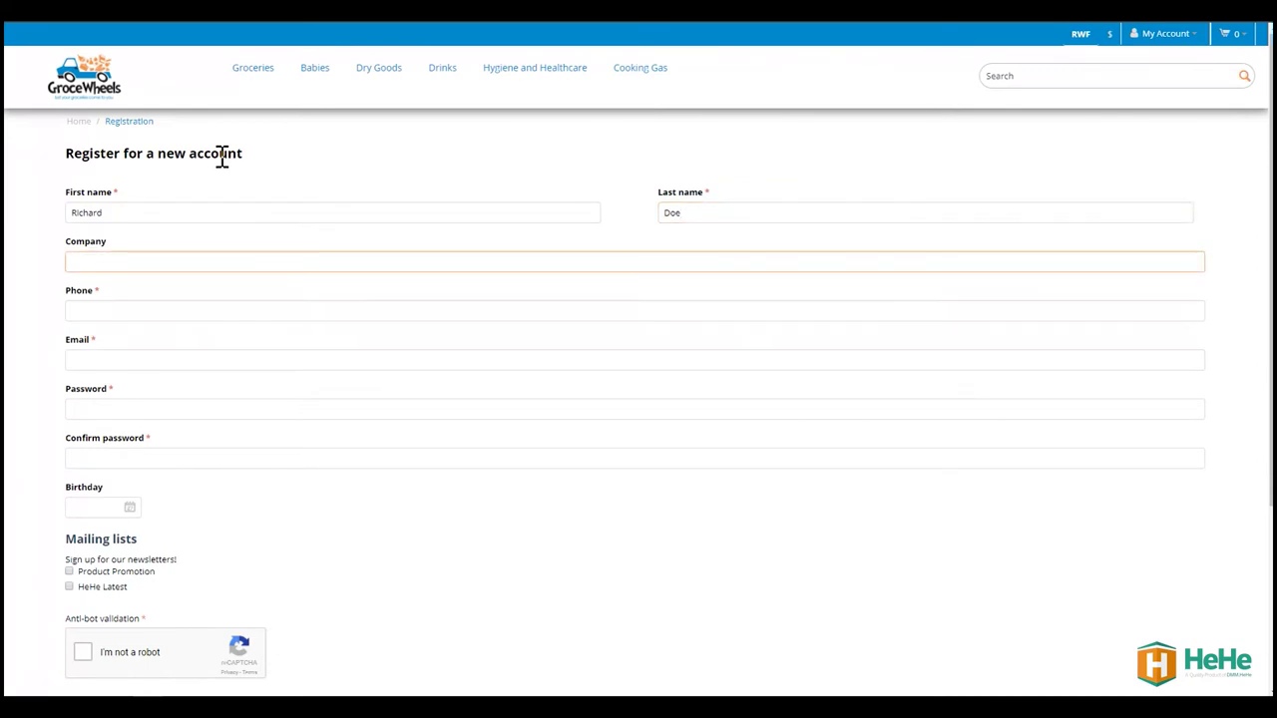
pyautogui.write('Richard business limited')
pyautogui.press('Tab')
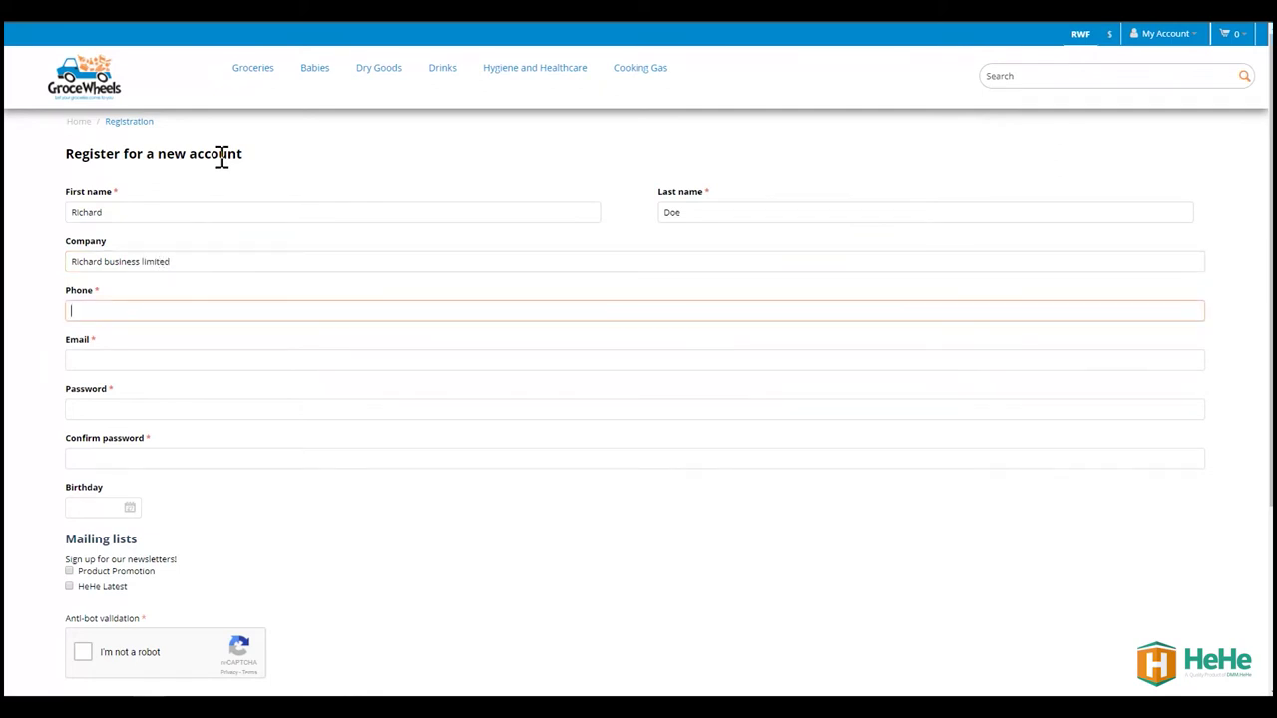
# Enter the phone number, e-mail and password, then paste the password into Confirm password
pyautogui.press('Tab')
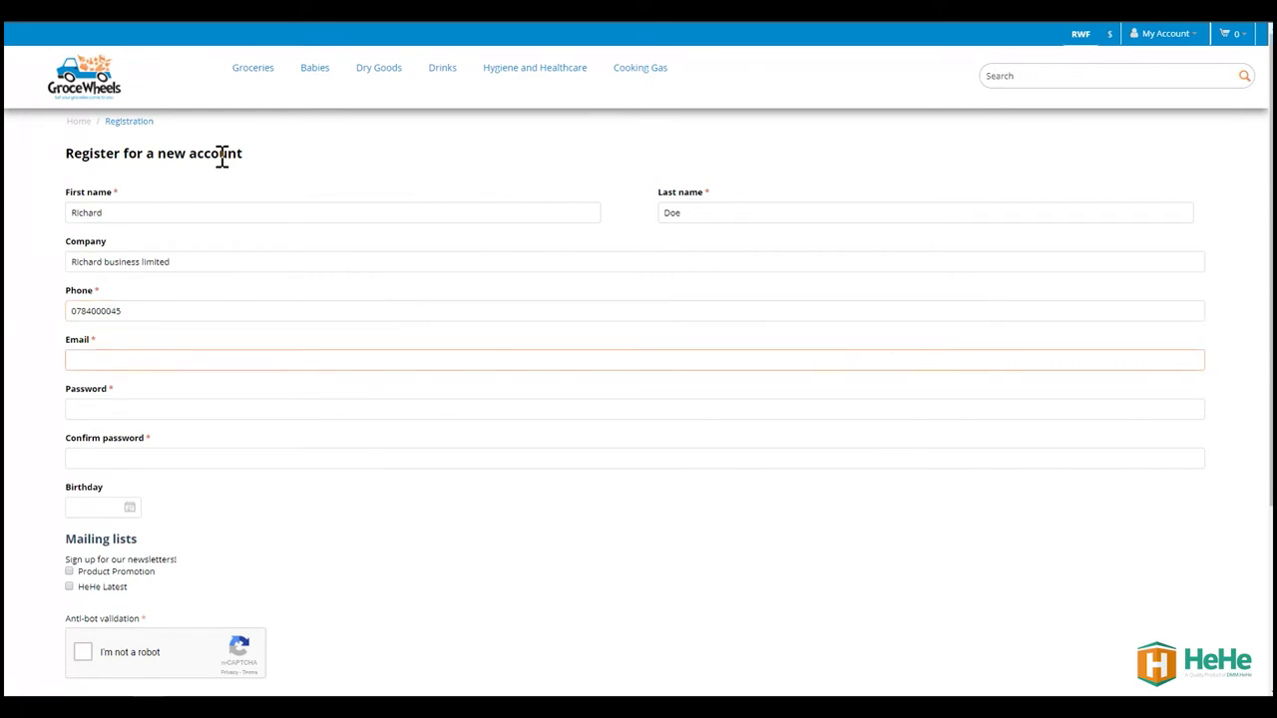
pyautogui.press('Tab')
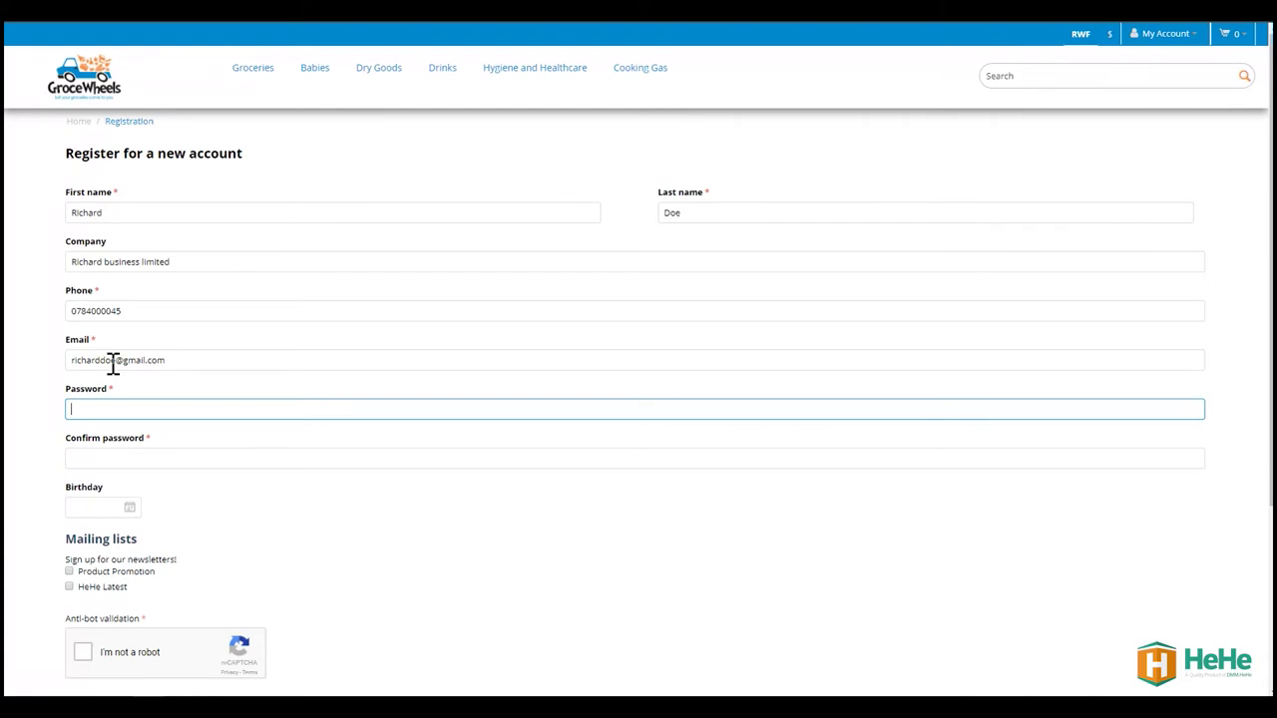
pyautogui.write('•••••••••••')
pyautogui.hotkey('ctrl', 'a')
pyautogui.click(117, 459)
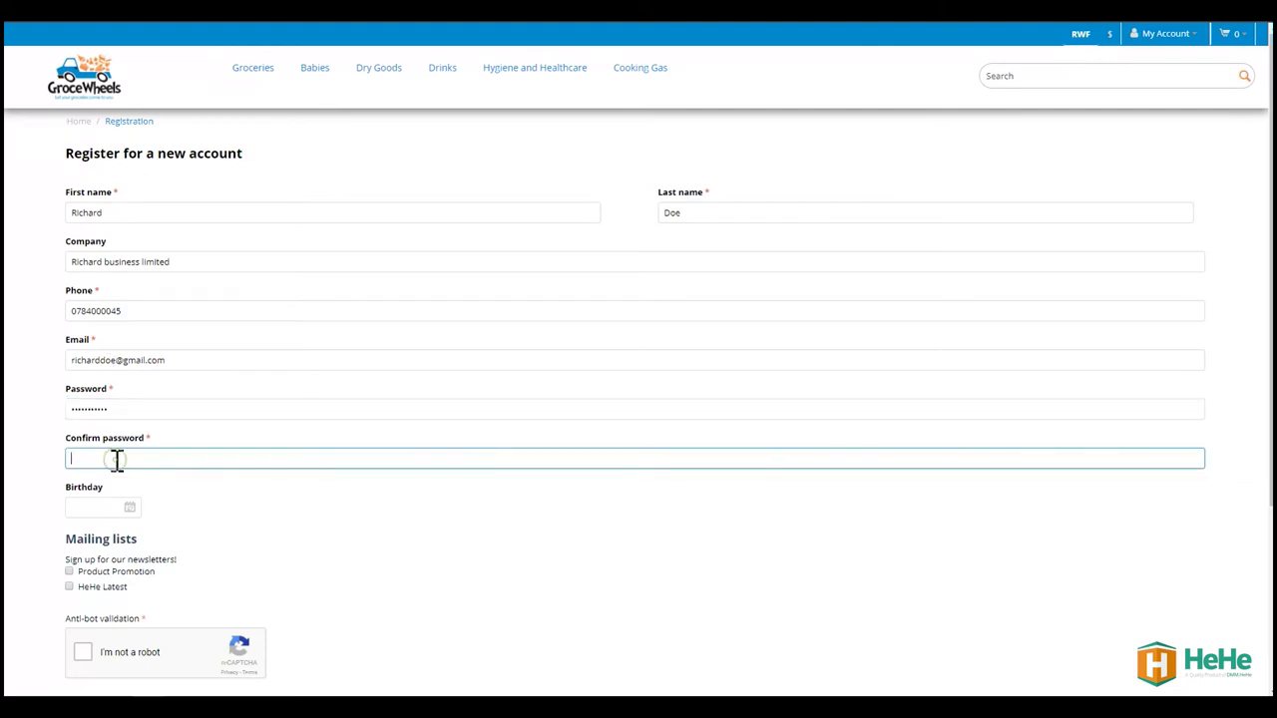
pyautogui.hotkey('ctrl', 'v')
# Set the birthday to April 19 (04/19/2018) and scroll down to the anti-bot check
pyautogui.click(110, 513)
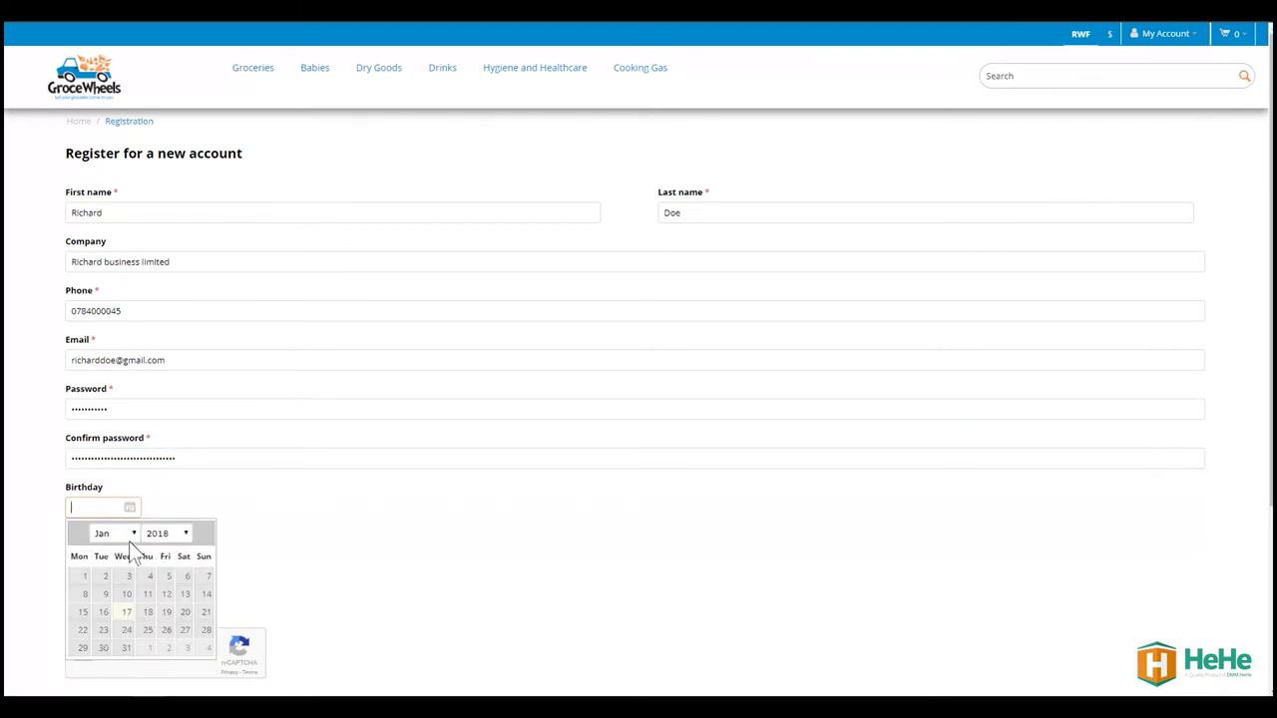
pyautogui.click(134, 535)
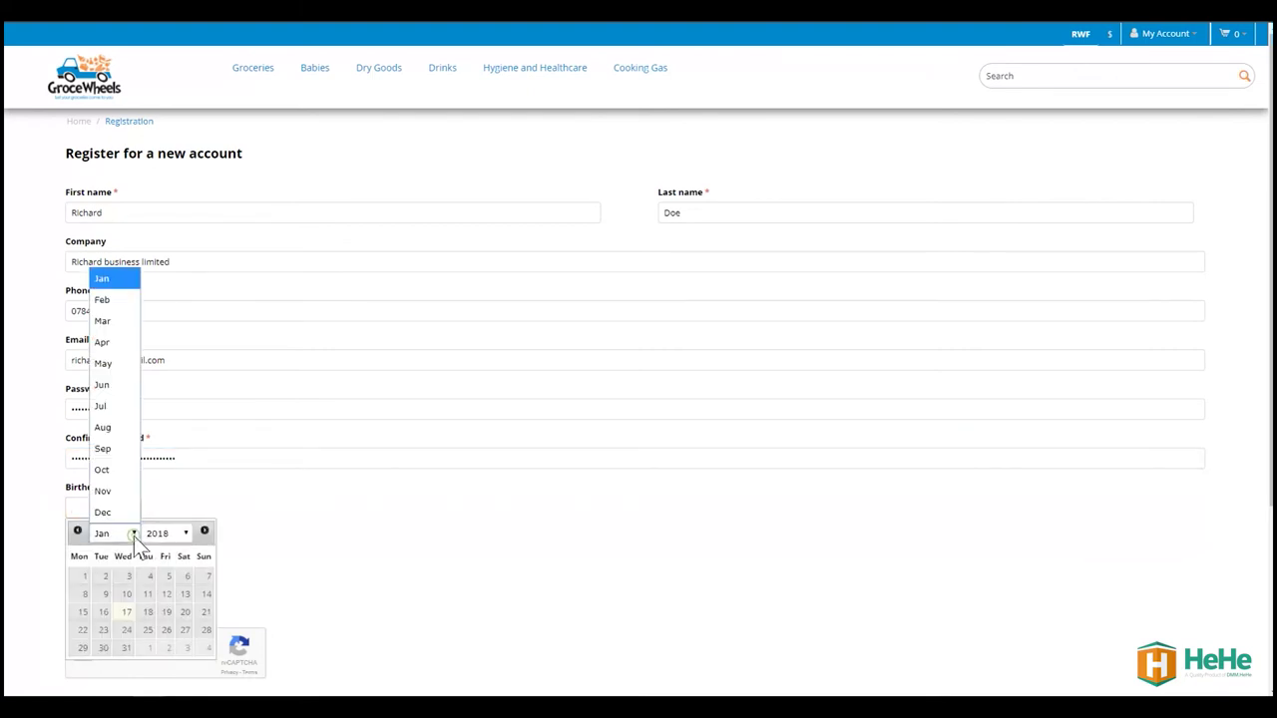
pyautogui.click(136, 342)
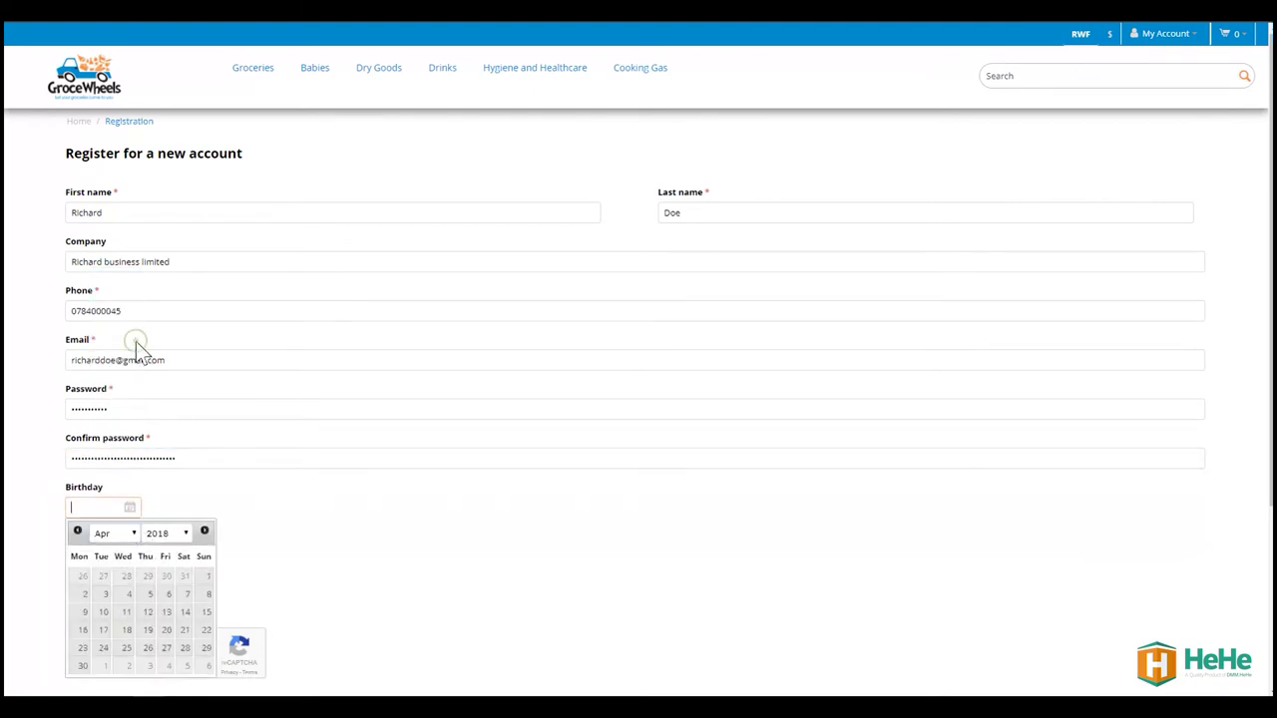
pyautogui.click(147, 631)
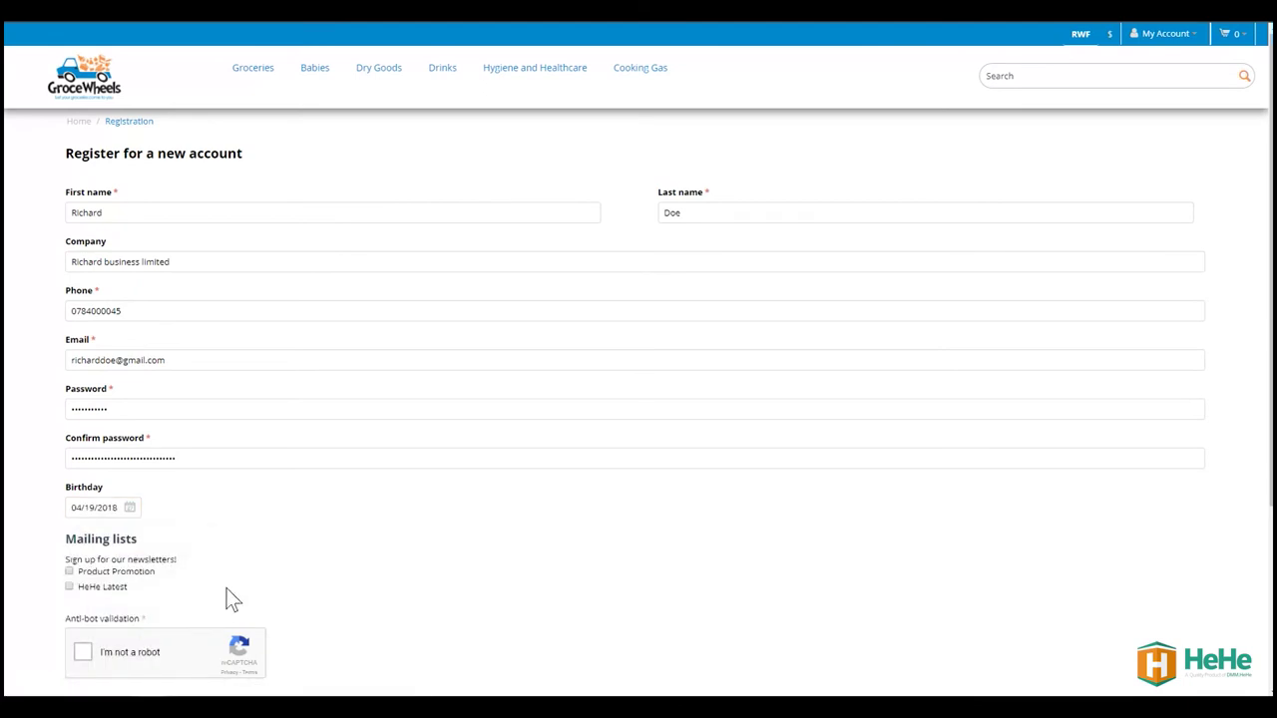
pyautogui.scroll(-2, 147, 576)
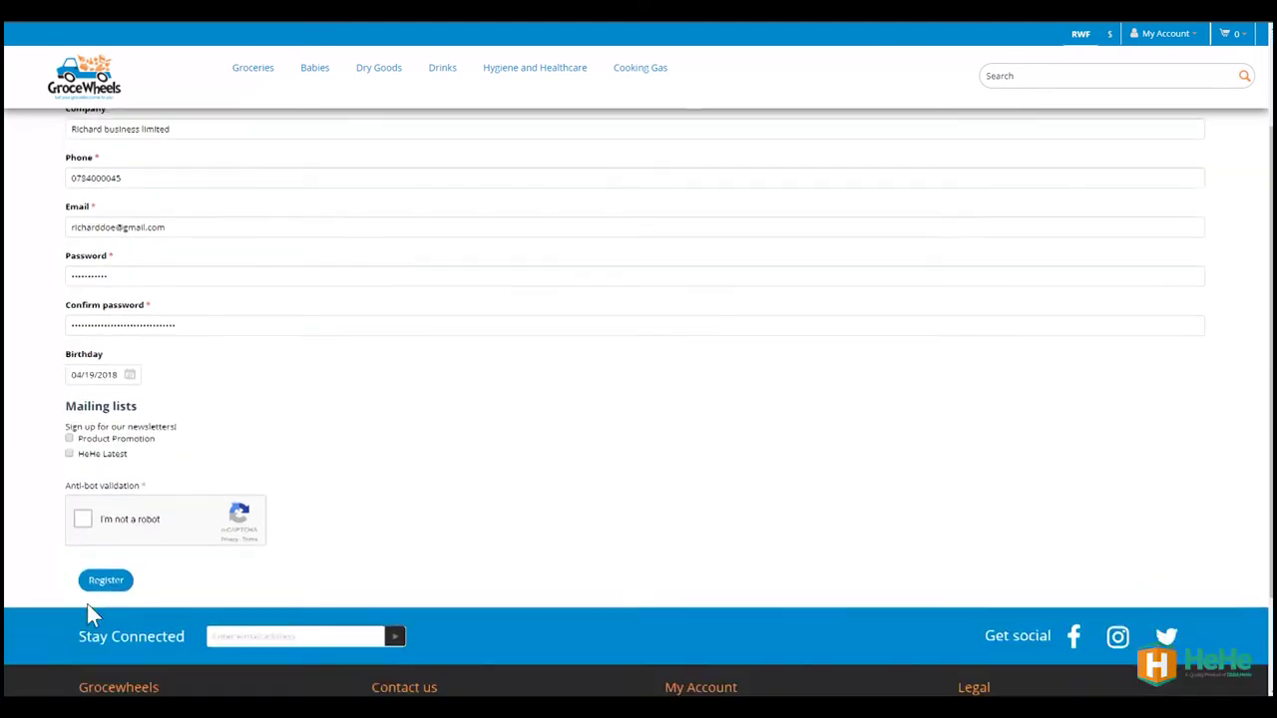